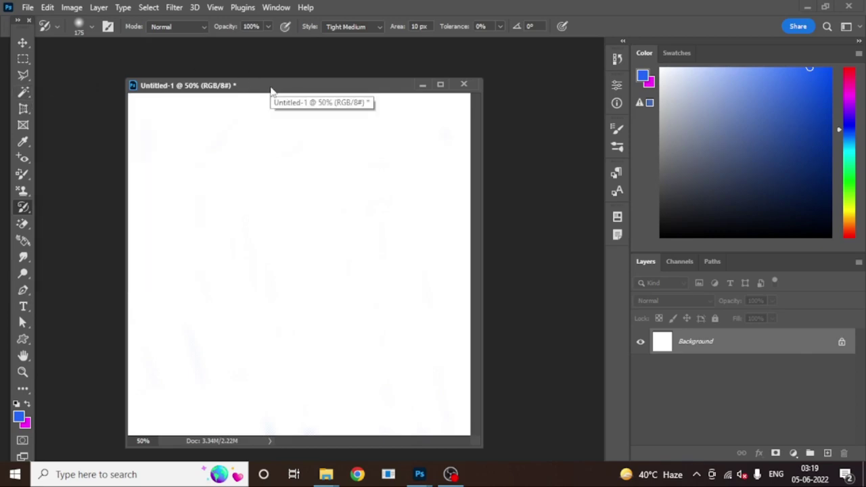
# Switch from the brush tool group to the regular Brush Tool
pyautogui.click(30, 178)
pyautogui.rightClick(30, 178)
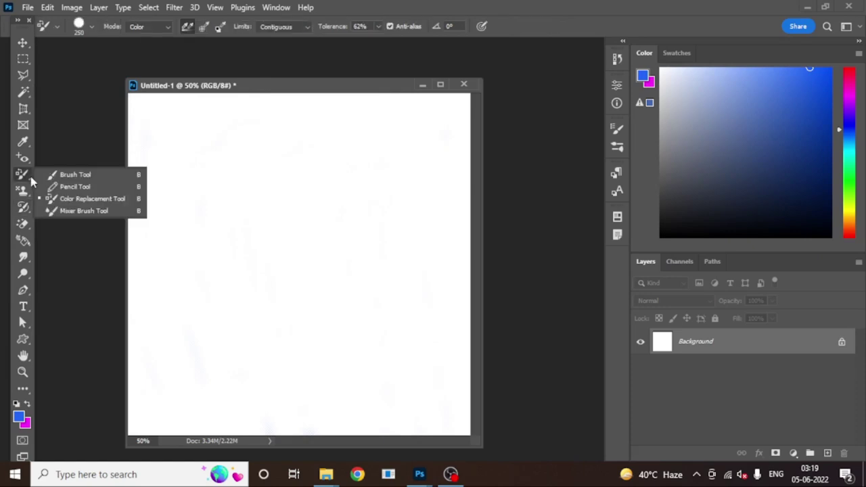
pyautogui.click(71, 176)
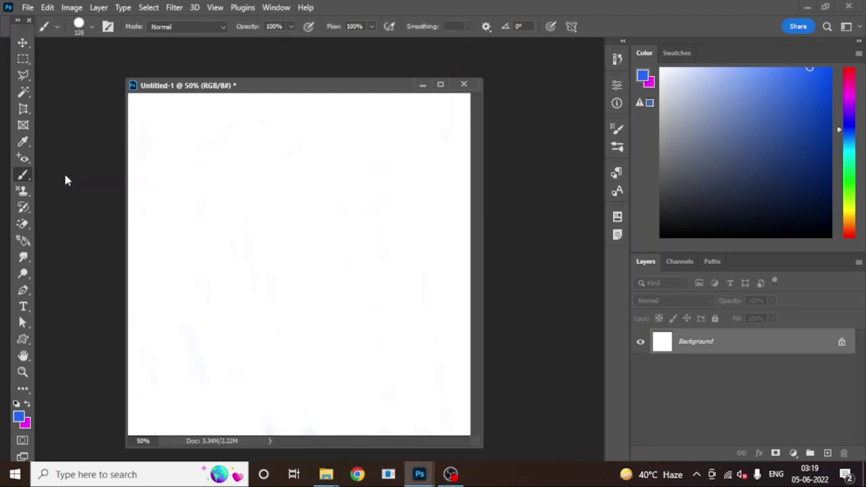
# Load the Kyle's Concept Brushes - Foliage Mix 2 brush preset at 306 px
pyautogui.click(92, 27)
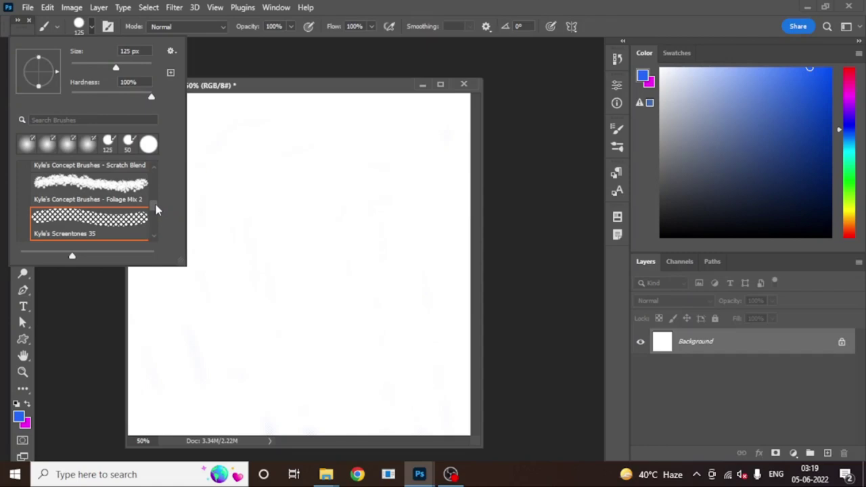
pyautogui.moveTo(156, 210); pyautogui.dragTo(159, 177)
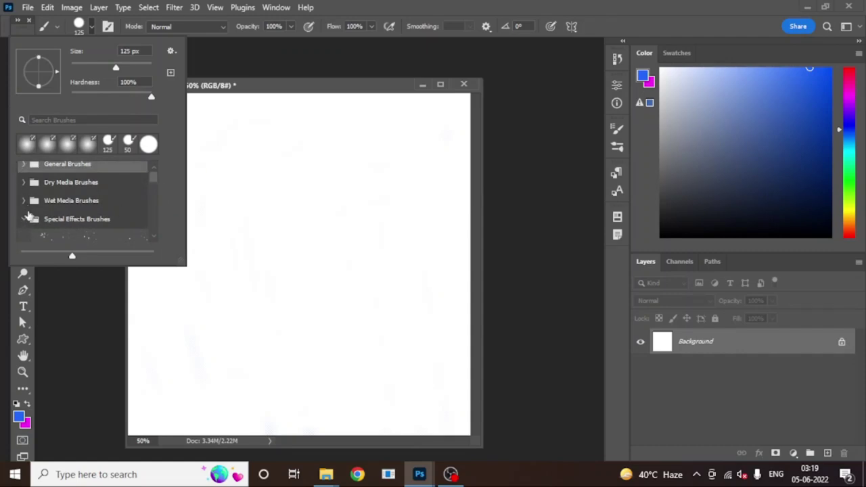
pyautogui.scroll(-3, 71, 203)
pyautogui.scroll(-6, 73, 201)
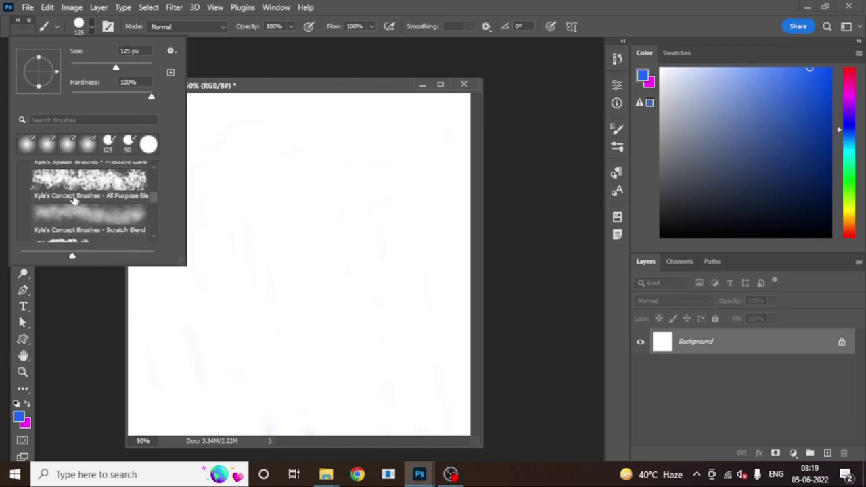
pyautogui.scroll(-1, 87, 185)
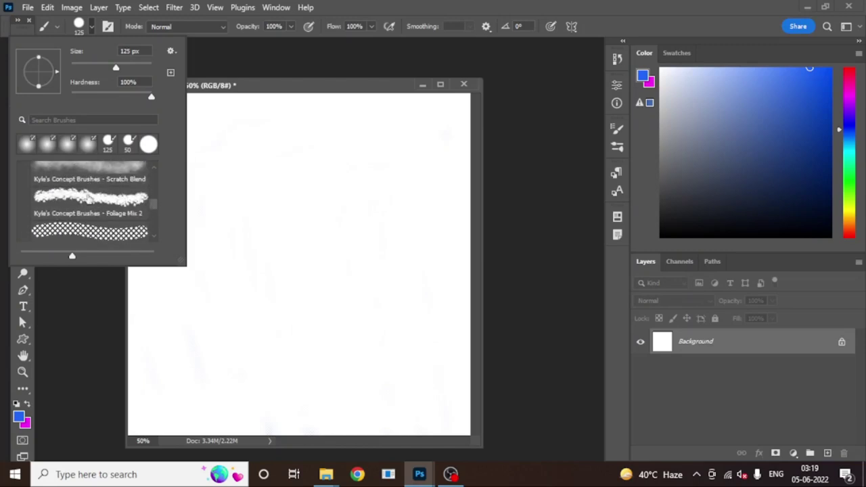
pyautogui.click(87, 197)
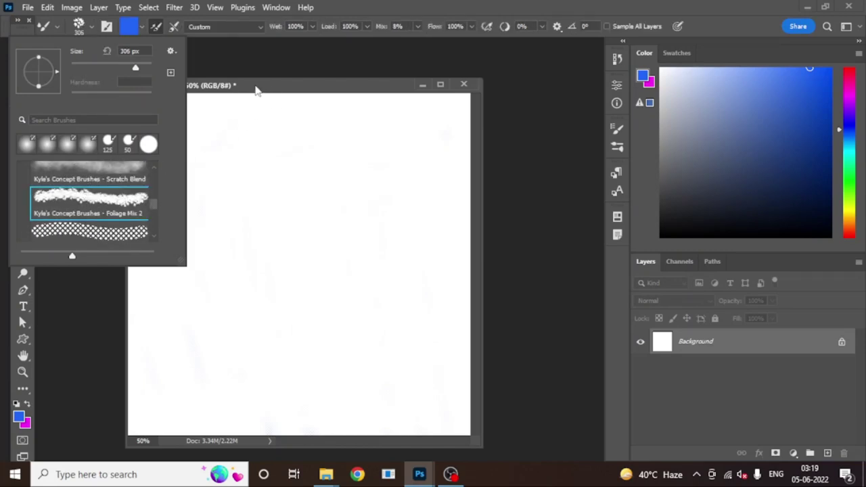
pyautogui.click(257, 88)
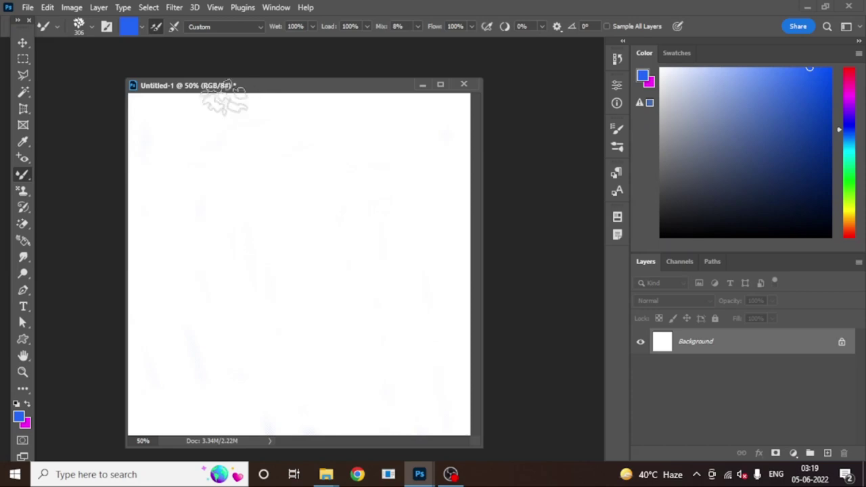
# Set the foreground colour to a bright green in the Color Picker
pyautogui.click(22, 419)
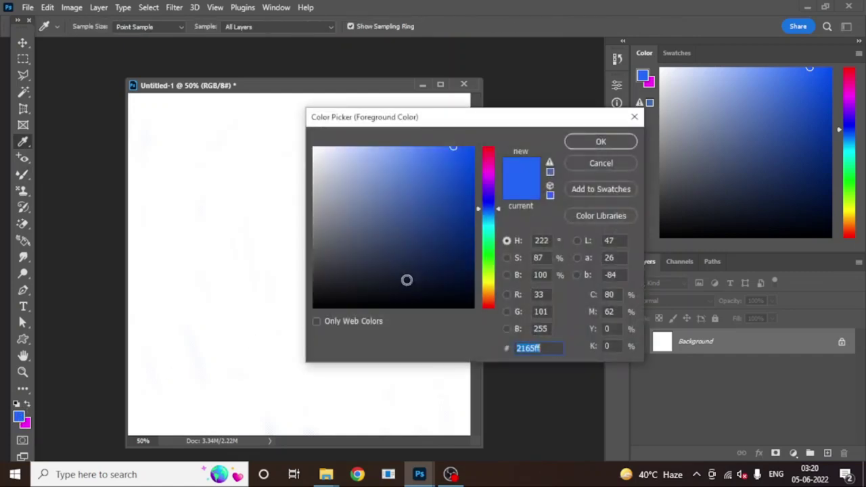
pyautogui.click(490, 260)
pyautogui.click(490, 262)
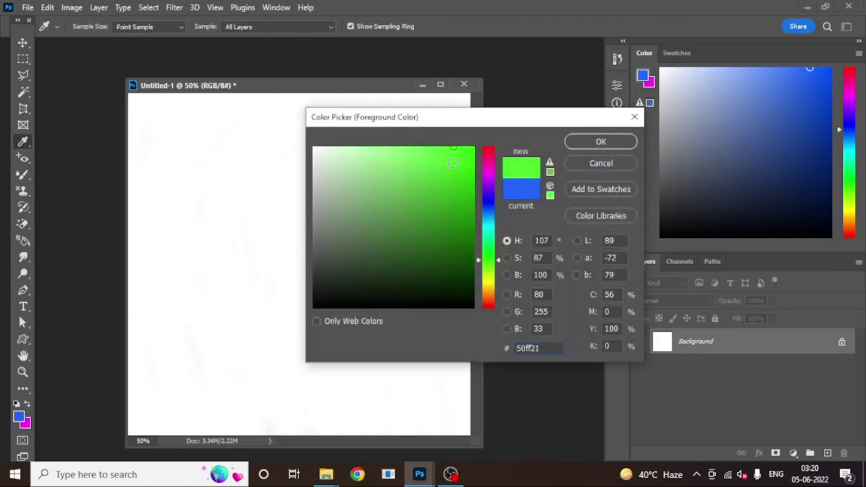
pyautogui.moveTo(450, 169); pyautogui.dragTo(448, 177)
pyautogui.click(601, 141)
# Paint a wavy band of light-green foliage leaves across the top of the canvas
pyautogui.press('b')
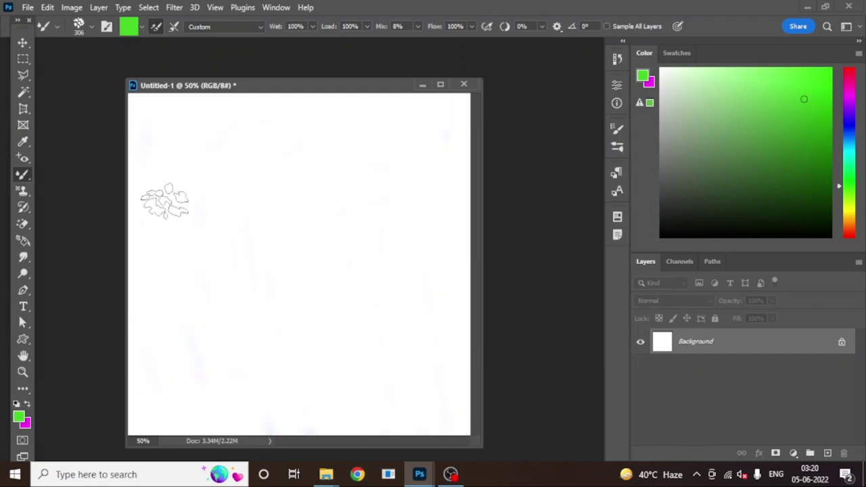
pyautogui.moveTo(164, 199)
pyautogui.mouseDown()
pyautogui.moveTo(219, 165)
pyautogui.moveTo(270, 159)
pyautogui.moveTo(324, 163)
pyautogui.moveTo(413, 198)
pyautogui.moveTo(454, 197)
pyautogui.moveTo(512, 120)
pyautogui.mouseUp()
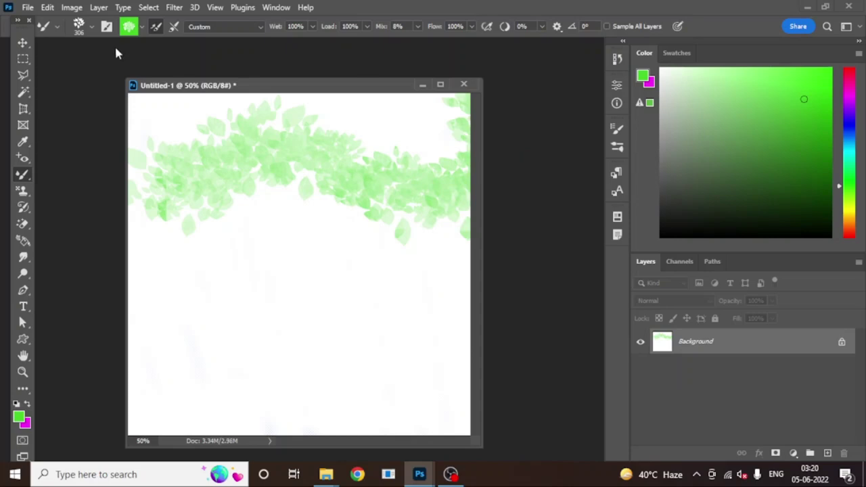
pyautogui.click(92, 27)
# Paint a smooth green wavy stroke beneath the leaves with a smaller General Brushes Hard Round brush
pyautogui.scroll(1, 69, 188)
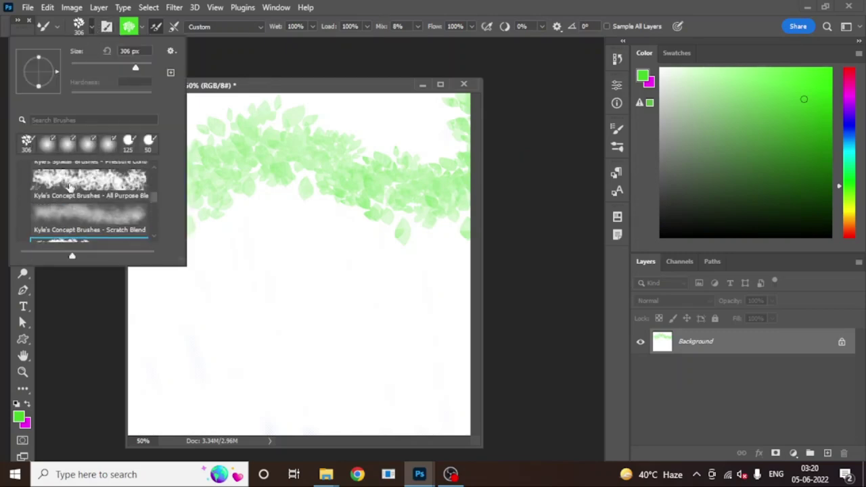
pyautogui.scroll(5, 69, 179)
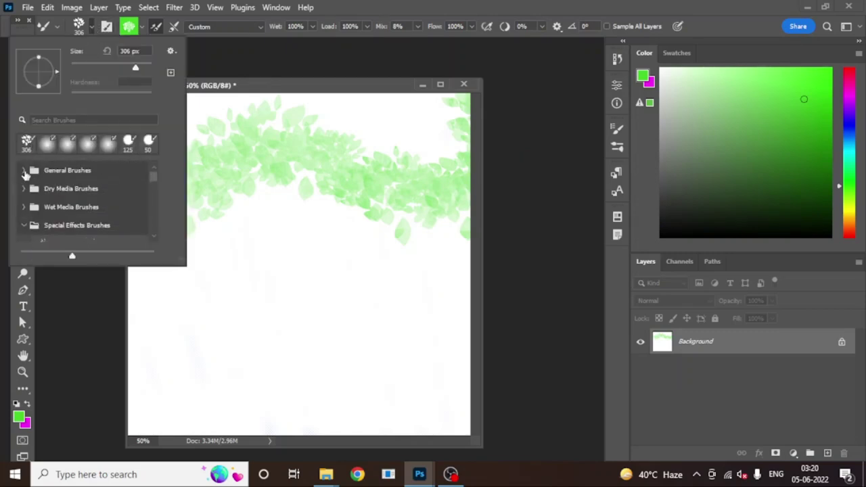
pyautogui.click(25, 170)
pyautogui.click(65, 224)
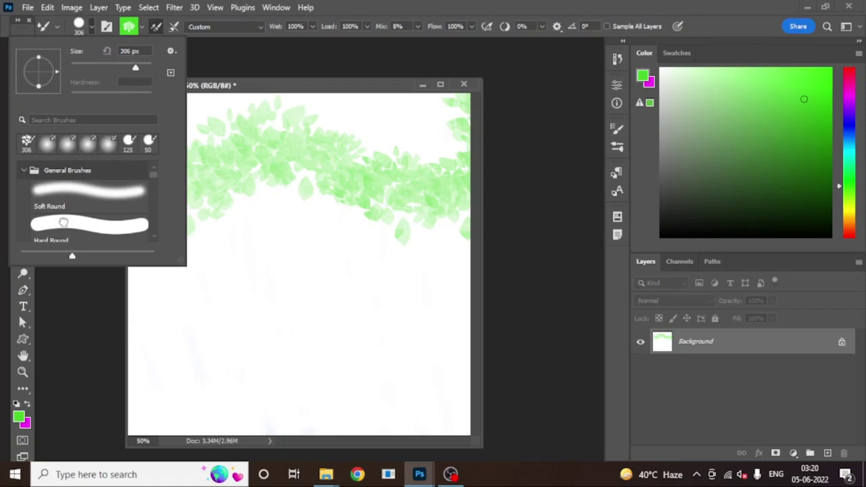
pyautogui.click(245, 88)
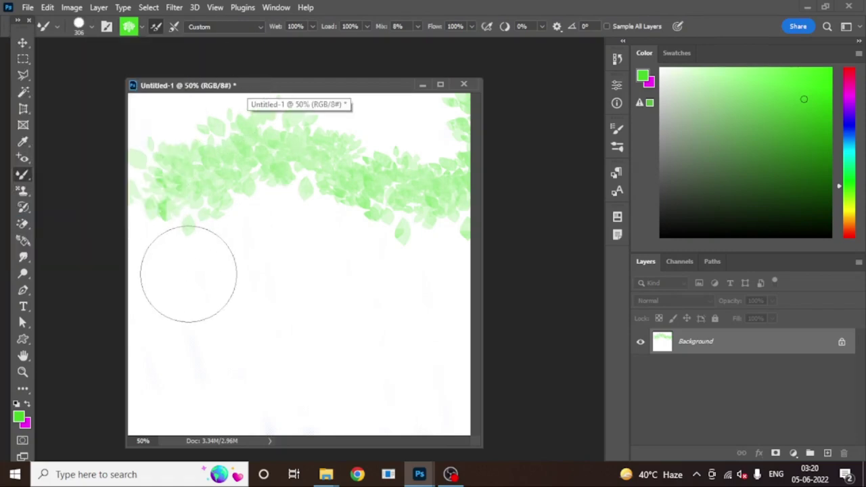
pyautogui.press('[')
pyautogui.press('[')
pyautogui.press('[')
pyautogui.press('[')
pyautogui.press('[')
pyautogui.press('[')
pyautogui.press('[')
pyautogui.press('[')
pyautogui.press('[')
pyautogui.press('[')
pyautogui.press('[')
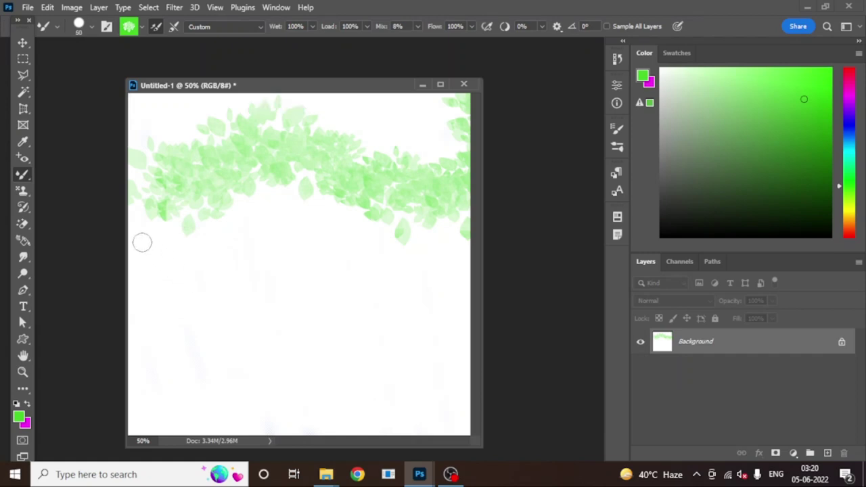
pyautogui.moveTo(141, 243)
pyautogui.mouseDown()
pyautogui.moveTo(159, 259)
pyautogui.moveTo(202, 269)
pyautogui.moveTo(263, 233)
pyautogui.moveTo(306, 225)
pyautogui.moveTo(381, 255)
pyautogui.moveTo(477, 237)
pyautogui.mouseUp()
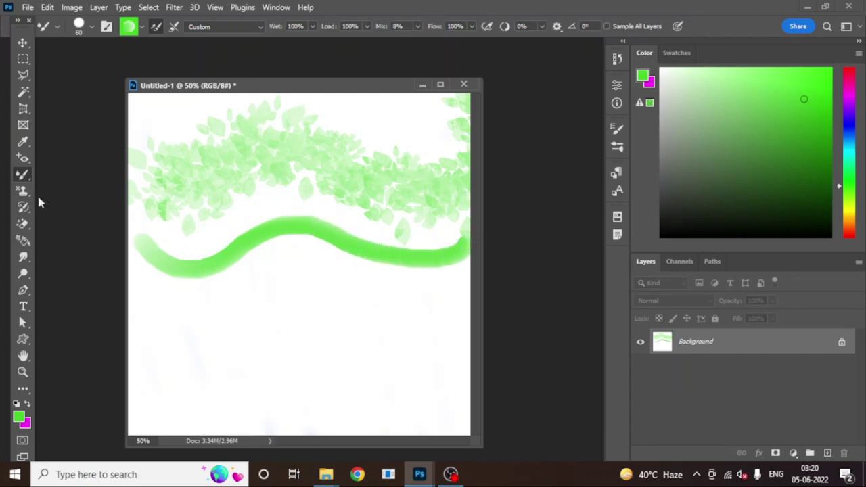
pyautogui.rightClick(22, 173)
# Paint a broad dotted green screentone band along and below the wavy stroke
pyautogui.click(74, 174)
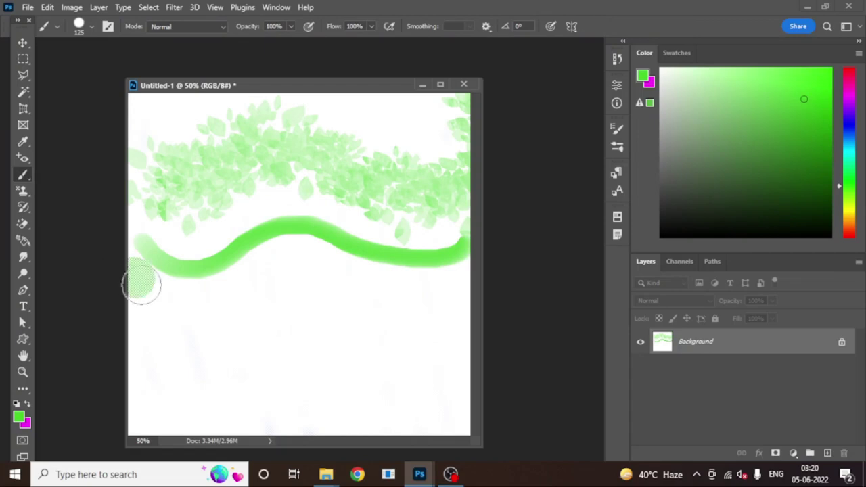
pyautogui.moveTo(142, 284)
pyautogui.mouseDown()
pyautogui.moveTo(177, 309)
pyautogui.moveTo(253, 291)
pyautogui.mouseUp()
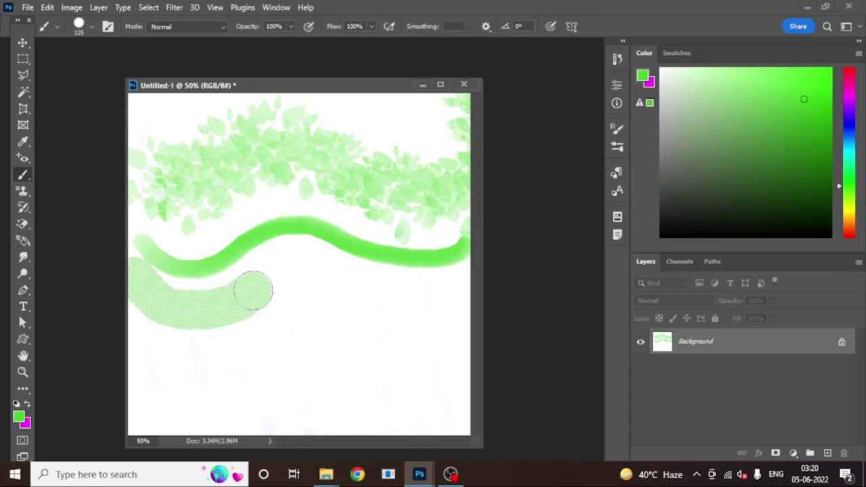
pyautogui.click(22, 190)
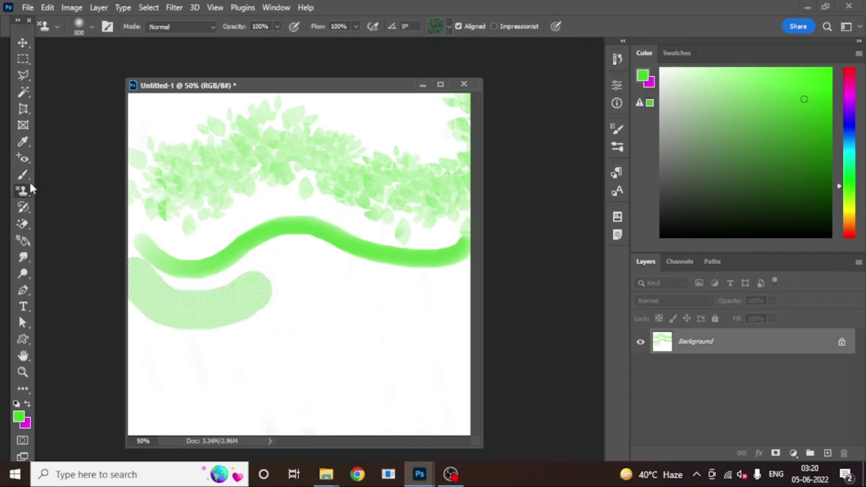
pyautogui.rightClick(22, 190)
pyautogui.click(22, 174)
pyautogui.rightClick(22, 174)
pyautogui.click(71, 174)
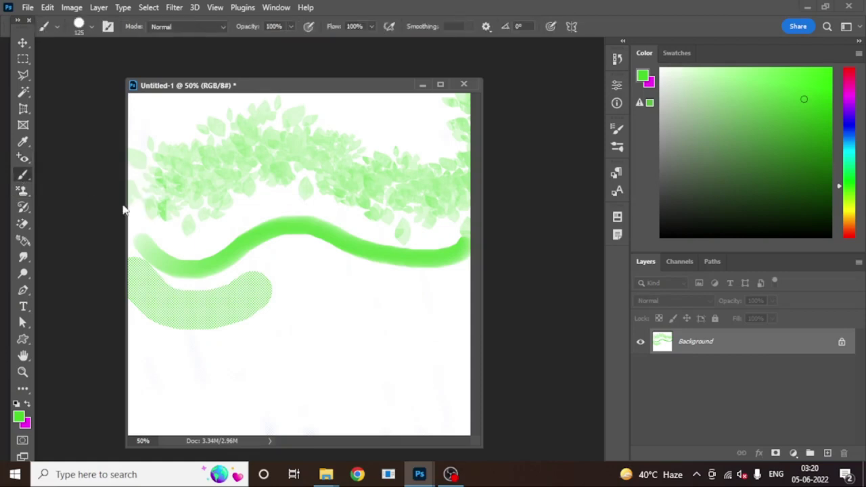
pyautogui.moveTo(194, 302)
pyautogui.mouseDown()
pyautogui.moveTo(328, 266)
pyautogui.moveTo(244, 268)
pyautogui.moveTo(175, 287)
pyautogui.moveTo(145, 265)
pyautogui.moveTo(180, 275)
pyautogui.moveTo(317, 259)
pyautogui.moveTo(433, 272)
pyautogui.moveTo(469, 260)
pyautogui.moveTo(261, 248)
pyautogui.moveTo(184, 272)
pyautogui.moveTo(116, 232)
pyautogui.mouseUp()
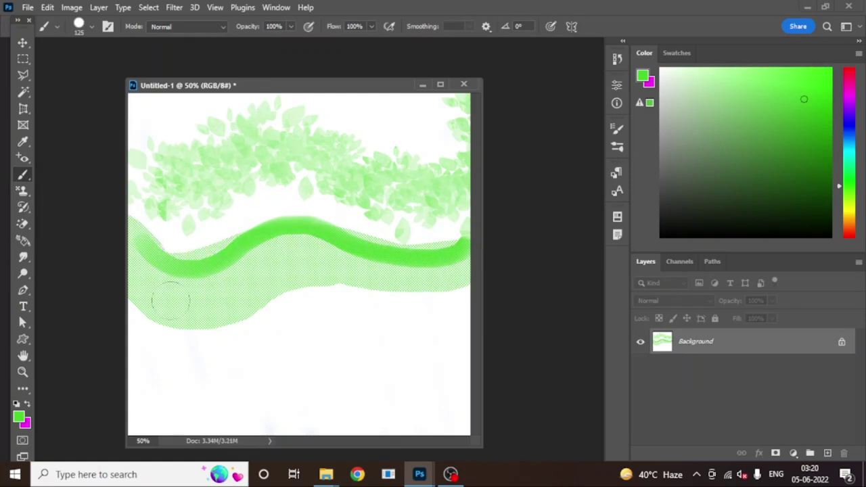
# Try magenta brush strokes across the green bands, then undo them
pyautogui.click(27, 404)
pyautogui.click(138, 274)
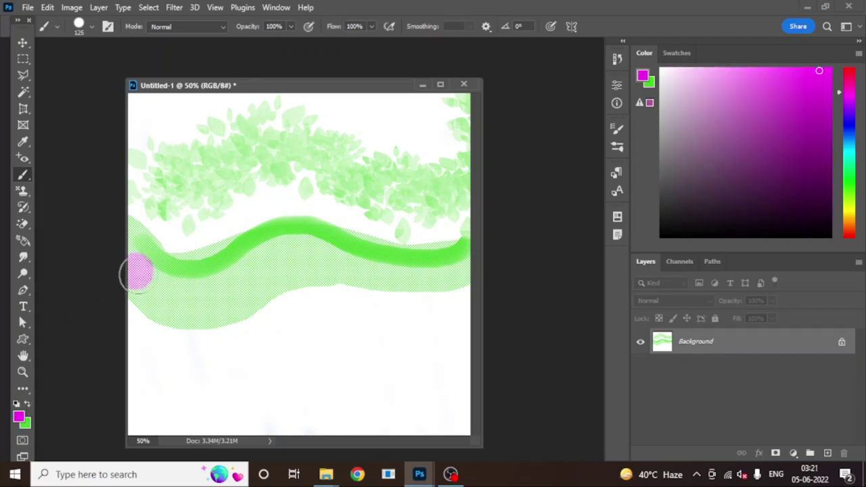
pyautogui.moveTo(138, 274)
pyautogui.mouseDown()
pyautogui.moveTo(155, 291)
pyautogui.moveTo(212, 294)
pyautogui.moveTo(301, 254)
pyautogui.moveTo(359, 242)
pyautogui.moveTo(478, 262)
pyautogui.mouseUp()
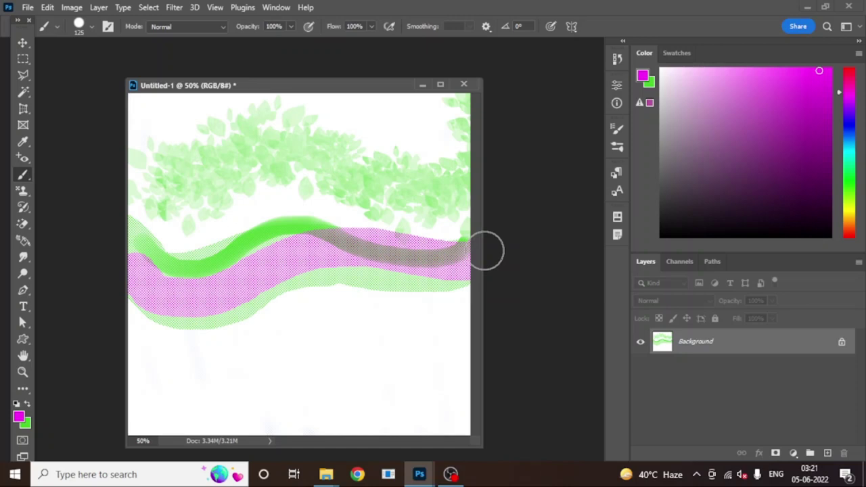
pyautogui.moveTo(485, 251)
pyautogui.mouseDown()
pyautogui.moveTo(267, 304)
pyautogui.moveTo(196, 311)
pyautogui.moveTo(109, 229)
pyautogui.mouseUp()
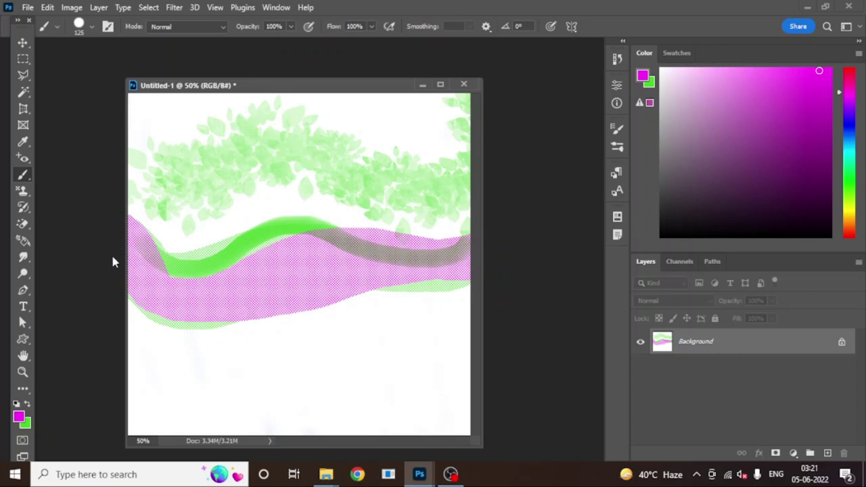
pyautogui.hotkey('ctrl', 'z')
pyautogui.hotkey('ctrl', 'z')
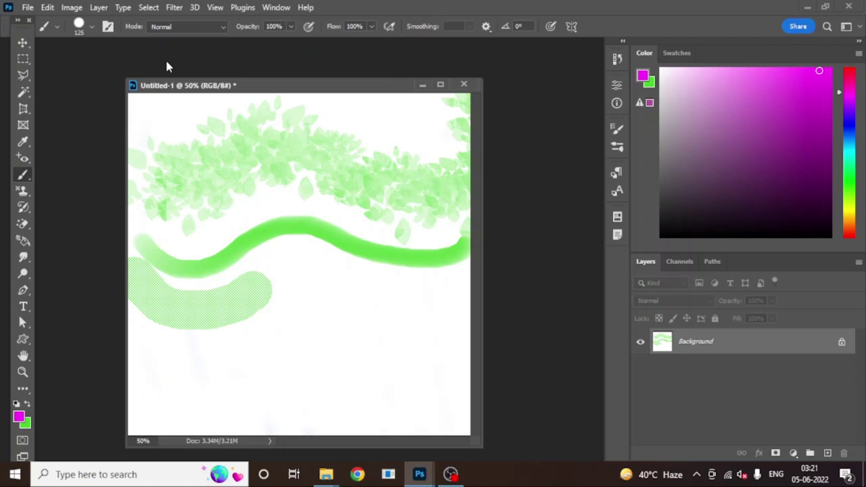
# Select the Pencil Tool, reset colours to black and white, and add an empty Layer 1
pyautogui.rightClick(23, 175)
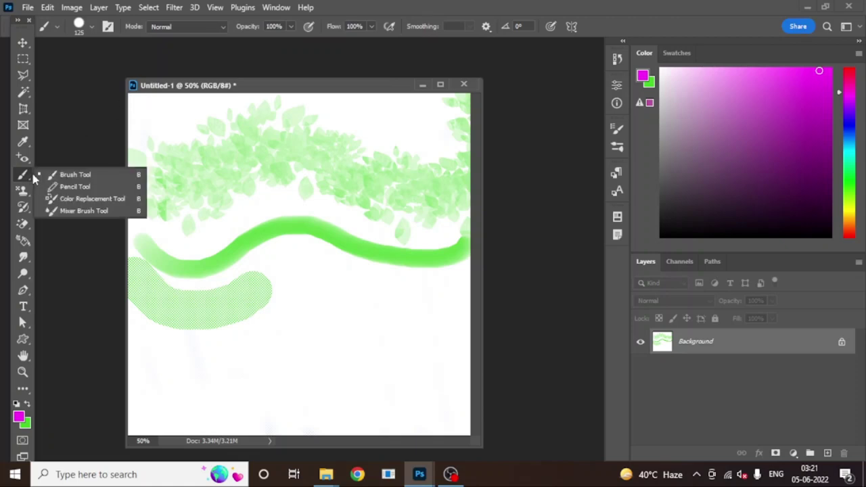
pyautogui.click(68, 187)
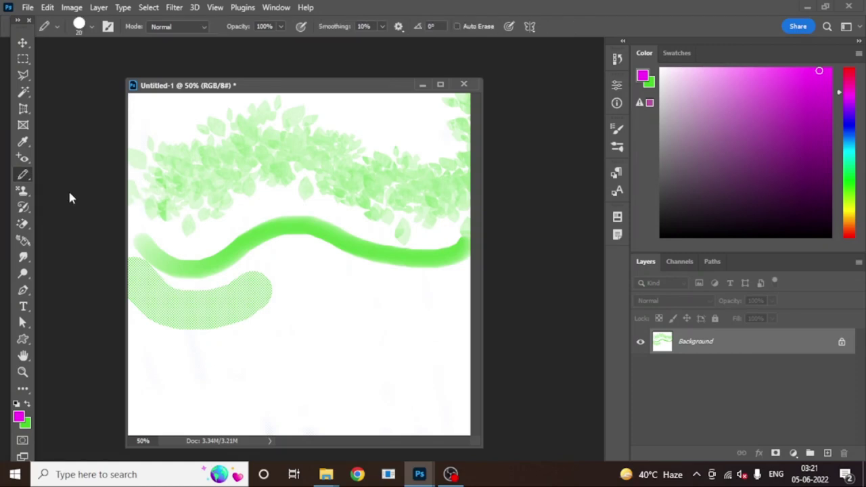
pyautogui.click(17, 405)
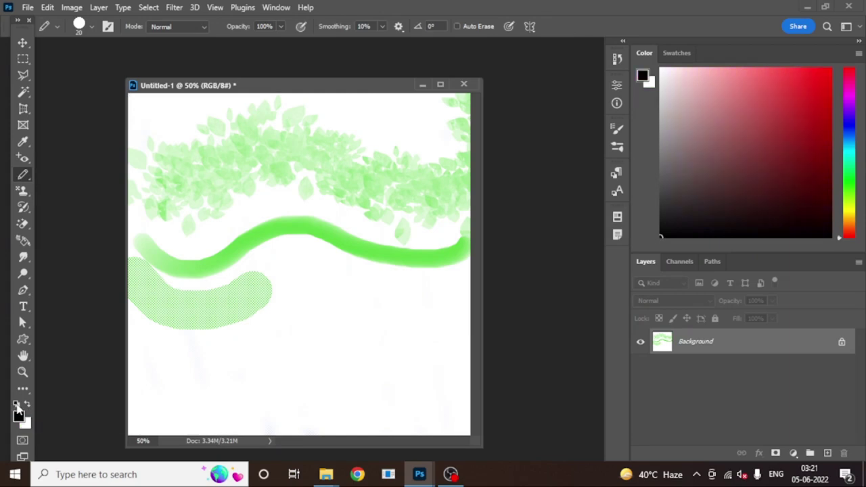
pyautogui.click(828, 454)
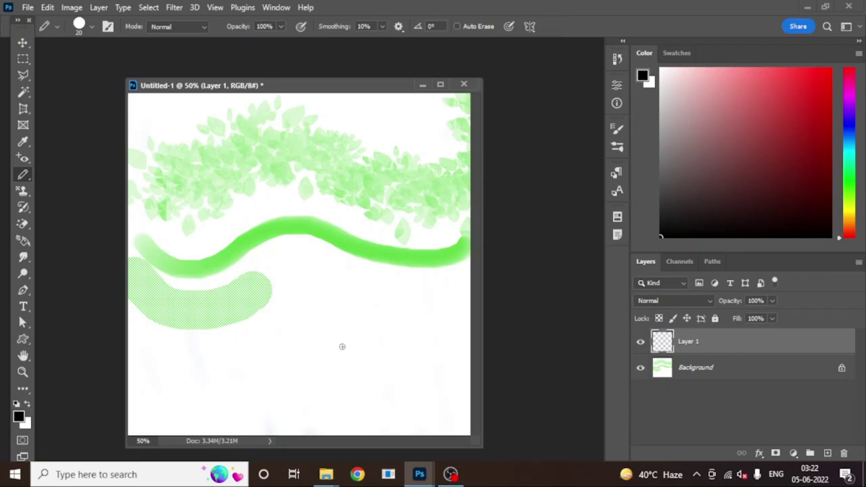
# Draw a bold black four-lobed flower outline with the pencil on Layer 1
pyautogui.moveTo(344, 352)
pyautogui.mouseDown()
pyautogui.moveTo(337, 294)
pyautogui.moveTo(350, 290)
pyautogui.moveTo(367, 315)
pyautogui.moveTo(387, 300)
pyautogui.moveTo(406, 307)
pyautogui.moveTo(405, 339)
pyautogui.moveTo(362, 355)
pyautogui.mouseUp()
pyautogui.moveTo(407, 375)
pyautogui.mouseDown()
pyautogui.moveTo(410, 409)
pyautogui.moveTo(391, 417)
pyautogui.moveTo(365, 401)
pyautogui.moveTo(348, 425)
pyautogui.moveTo(321, 419)
pyautogui.moveTo(313, 396)
pyautogui.moveTo(341, 369)
pyautogui.moveTo(286, 387)
pyautogui.moveTo(267, 358)
pyautogui.moveTo(306, 351)
pyautogui.moveTo(290, 322)
pyautogui.moveTo(299, 305)
pyautogui.moveTo(319, 312)
pyautogui.moveTo(343, 352)
pyautogui.mouseUp()
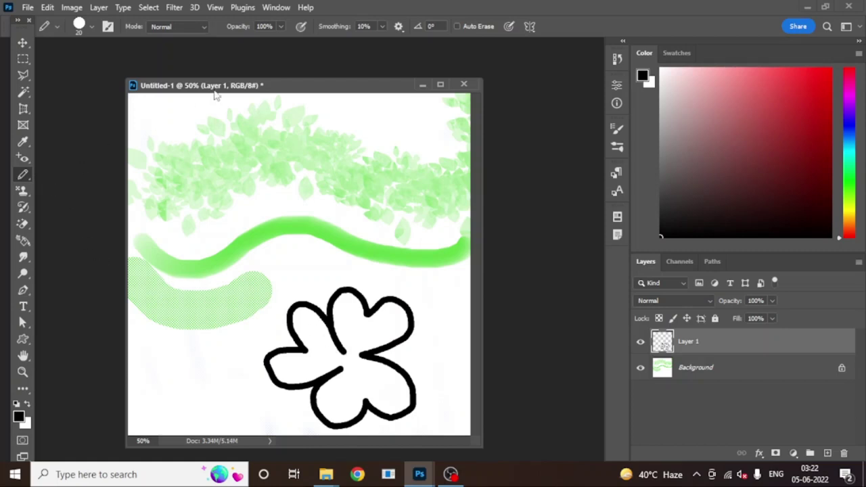
pyautogui.moveTo(212, 91)
pyautogui.mouseDown()
pyautogui.moveTo(251, 90)
pyautogui.moveTo(221, 90)
pyautogui.mouseUp()
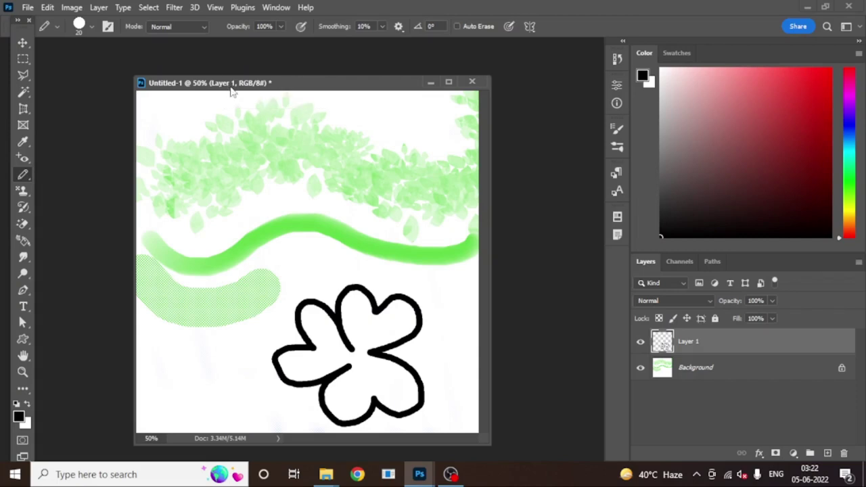
# Switch to the Color Replacement Tool
pyautogui.rightClick(22, 176)
pyautogui.click(67, 199)
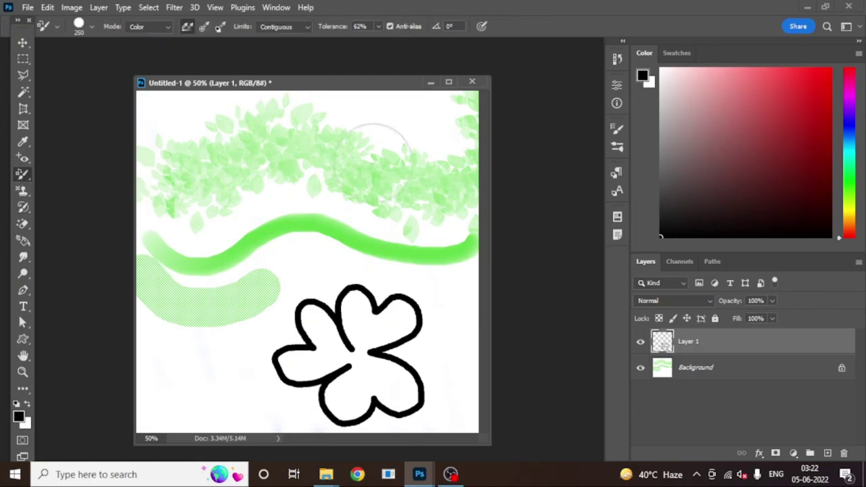
pyautogui.click(28, 8)
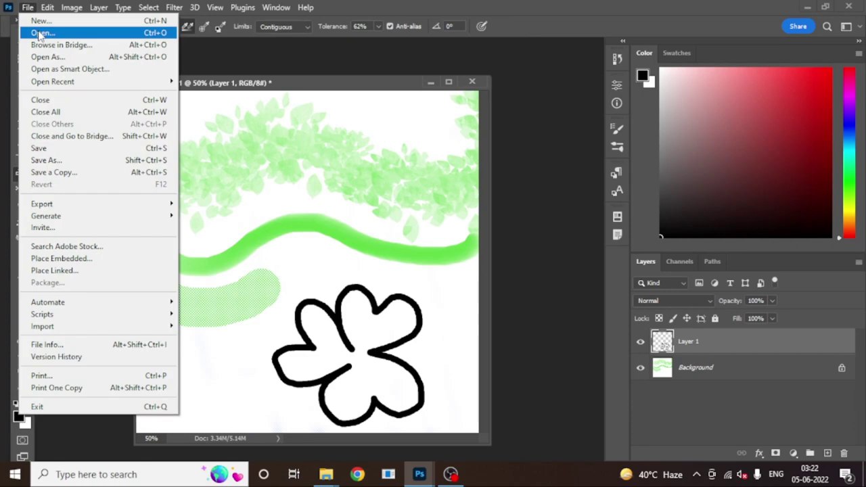
# Open the pear photo olesia-bahrii-112IUKNbNwM-unsplash.jpg from the tday folder
pyautogui.click(39, 34)
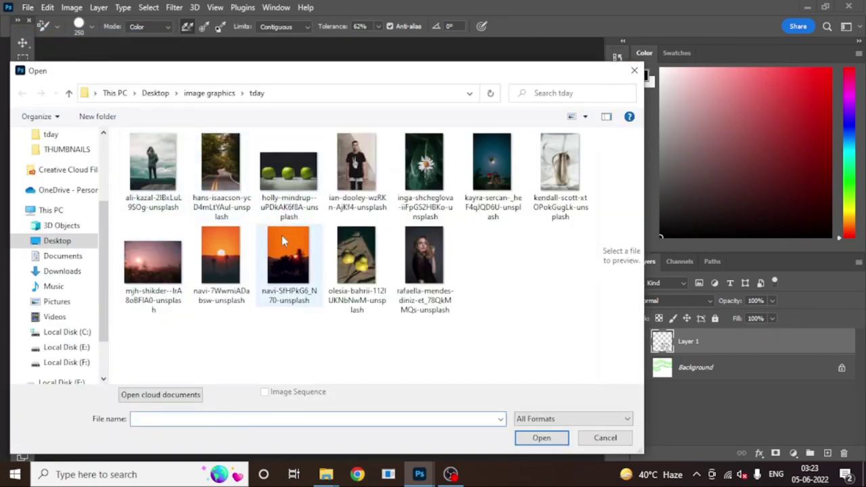
pyautogui.click(346, 274)
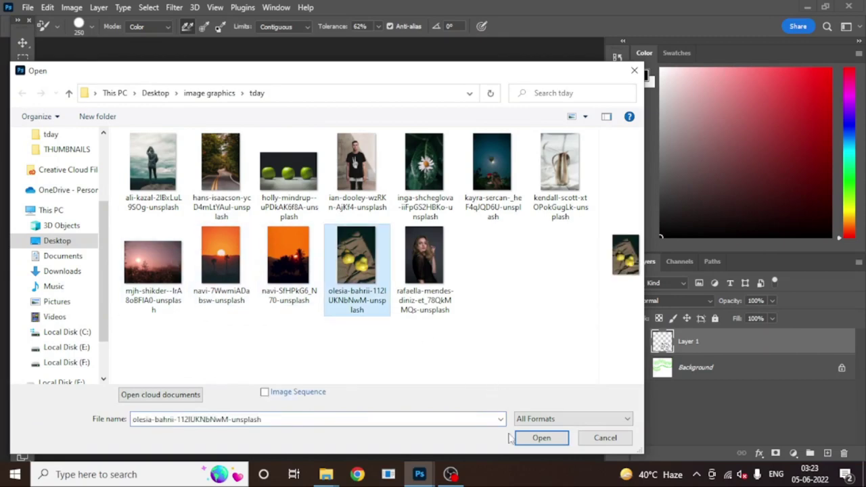
pyautogui.click(533, 438)
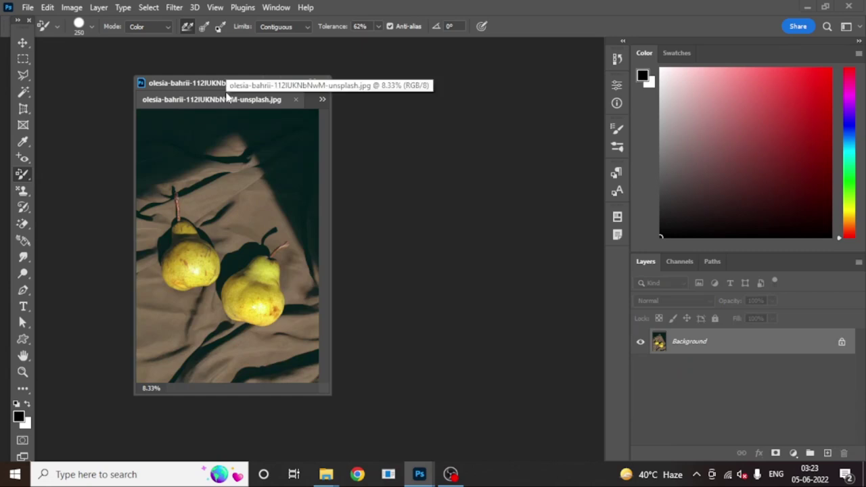
# Fit the pear photo on screen with Ctrl+0 so it fills the workspace height
pyautogui.hotkey('ctrl', '0')
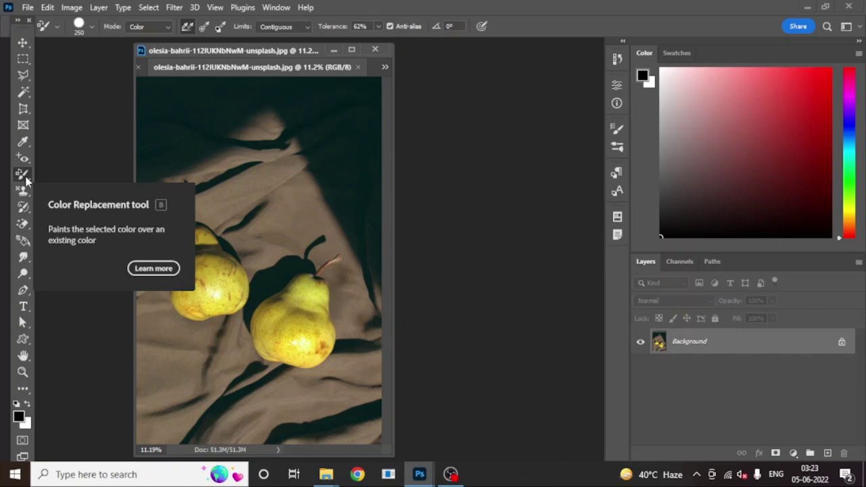
# Set the foreground colour to light orange ffaf60, keeping the replacement mode on Color
pyautogui.click(20, 418)
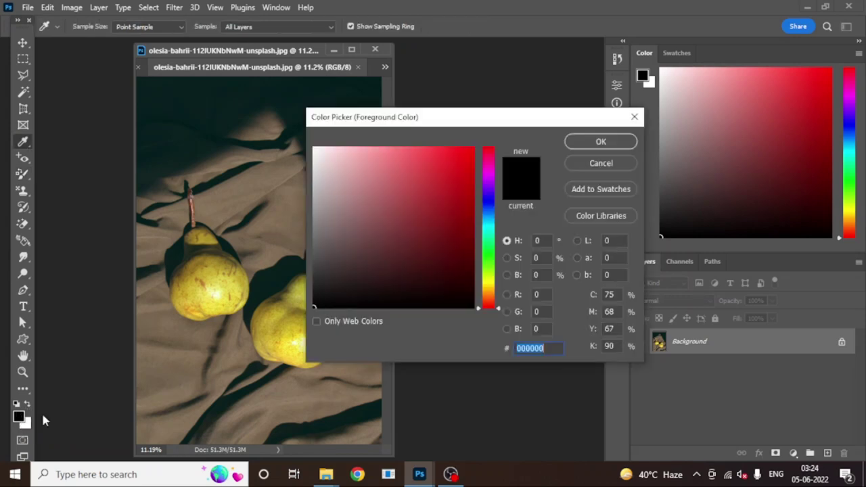
pyautogui.moveTo(490, 187); pyautogui.dragTo(488, 295)
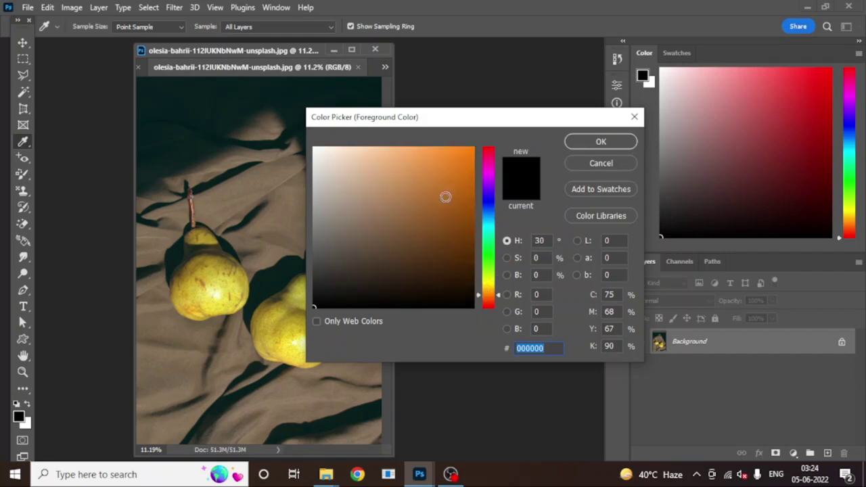
pyautogui.click(413, 147)
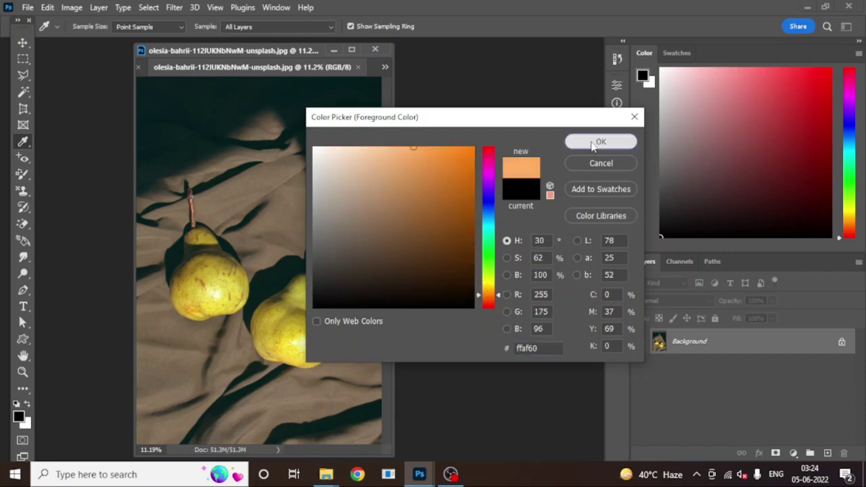
pyautogui.click(601, 142)
pyautogui.press('b')
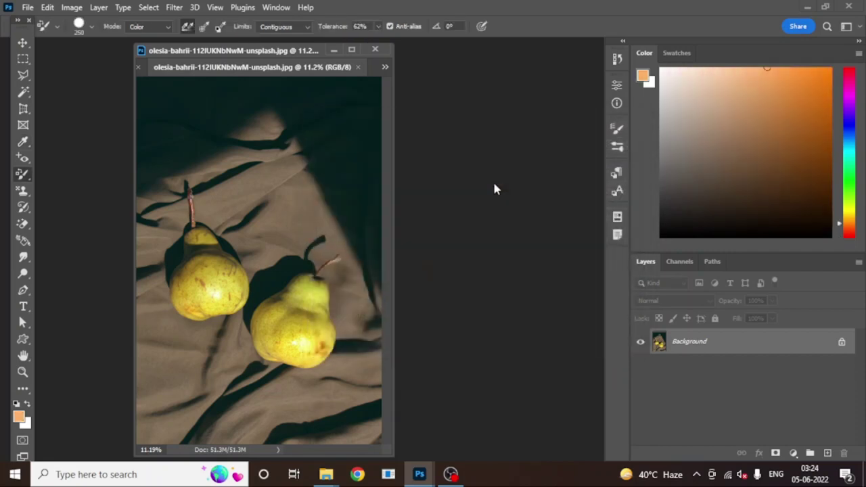
pyautogui.click(154, 29)
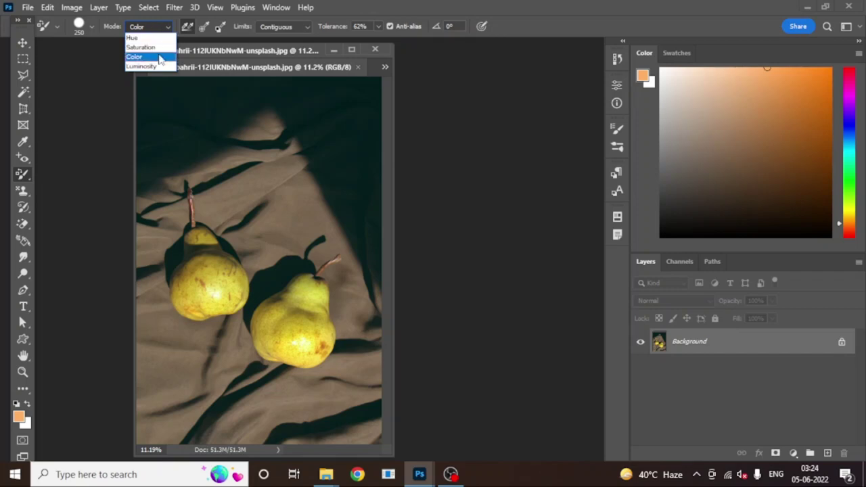
# Keep Color as the replacement mode and zoom in on the pear photo
pyautogui.click(160, 56)
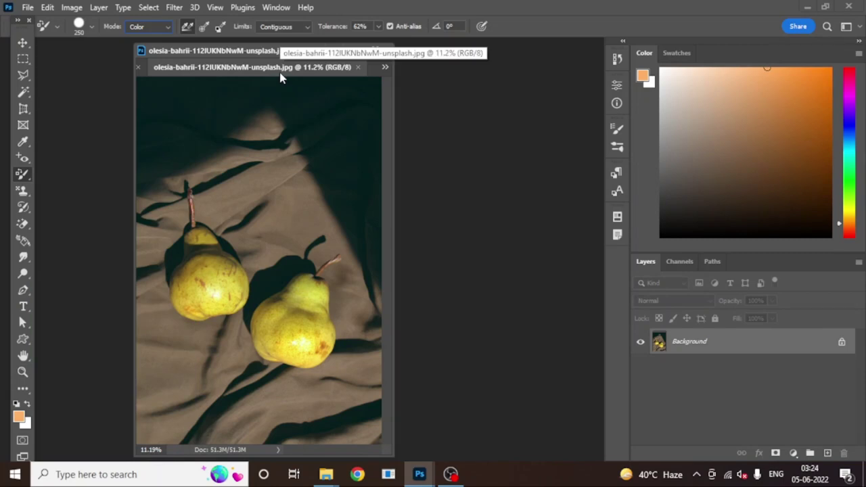
pyautogui.hotkey('ctrl', '+')
pyautogui.hotkey('ctrl', '+')
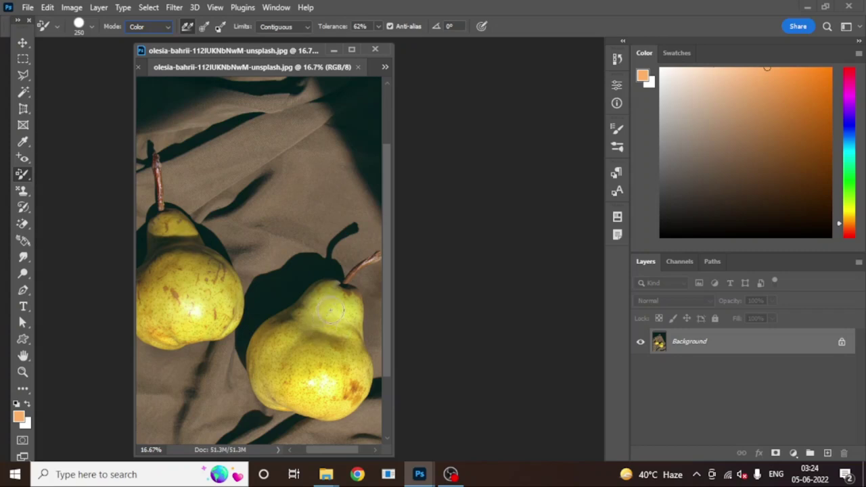
# Recolour the right pear orange from stem to bottom edge, shrinking the brush to 125
pyautogui.moveTo(329, 306)
pyautogui.mouseDown()
pyautogui.moveTo(301, 336)
pyautogui.moveTo(306, 356)
pyautogui.moveTo(324, 348)
pyautogui.moveTo(330, 322)
pyautogui.moveTo(337, 359)
pyautogui.moveTo(327, 383)
pyautogui.moveTo(292, 360)
pyautogui.moveTo(292, 342)
pyautogui.moveTo(328, 308)
pyautogui.mouseUp()
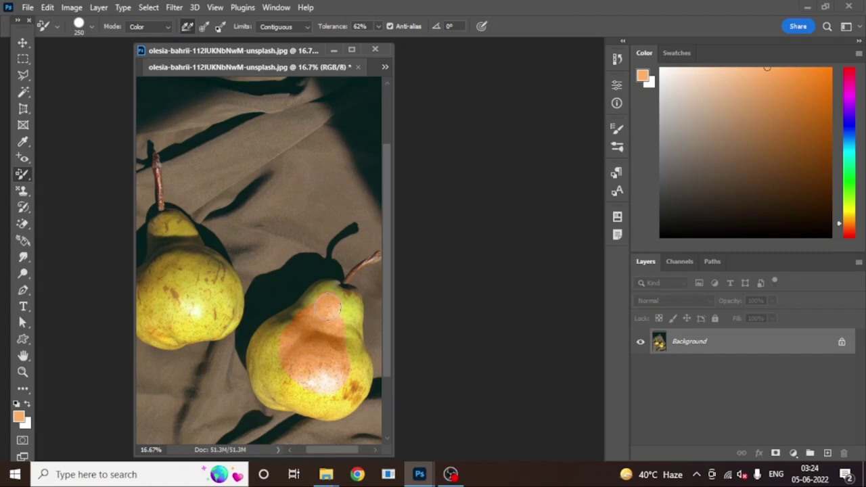
pyautogui.press('[')
pyautogui.press('[')
pyautogui.press('[')
pyautogui.press('[')
pyautogui.moveTo(328, 302)
pyautogui.mouseDown()
pyautogui.moveTo(335, 290)
pyautogui.moveTo(349, 299)
pyautogui.mouseUp()
pyautogui.moveTo(354, 389)
pyautogui.mouseDown()
pyautogui.moveTo(295, 389)
pyautogui.moveTo(284, 352)
pyautogui.moveTo(269, 363)
pyautogui.moveTo(295, 320)
pyautogui.moveTo(334, 286)
pyautogui.moveTo(264, 337)
pyautogui.moveTo(255, 368)
pyautogui.moveTo(288, 400)
pyautogui.moveTo(262, 385)
pyautogui.moveTo(255, 359)
pyautogui.moveTo(293, 314)
pyautogui.moveTo(255, 338)
pyautogui.moveTo(251, 360)
pyautogui.moveTo(289, 312)
pyautogui.moveTo(269, 328)
pyautogui.moveTo(268, 365)
pyautogui.mouseUp()
pyautogui.moveTo(276, 405)
pyautogui.mouseDown()
pyautogui.moveTo(290, 412)
pyautogui.moveTo(346, 399)
pyautogui.moveTo(346, 416)
pyautogui.moveTo(374, 374)
pyautogui.moveTo(355, 347)
pyautogui.moveTo(358, 301)
pyautogui.moveTo(358, 335)
pyautogui.moveTo(345, 286)
pyautogui.moveTo(324, 286)
pyautogui.moveTo(310, 304)
pyautogui.moveTo(307, 364)
pyautogui.mouseUp()
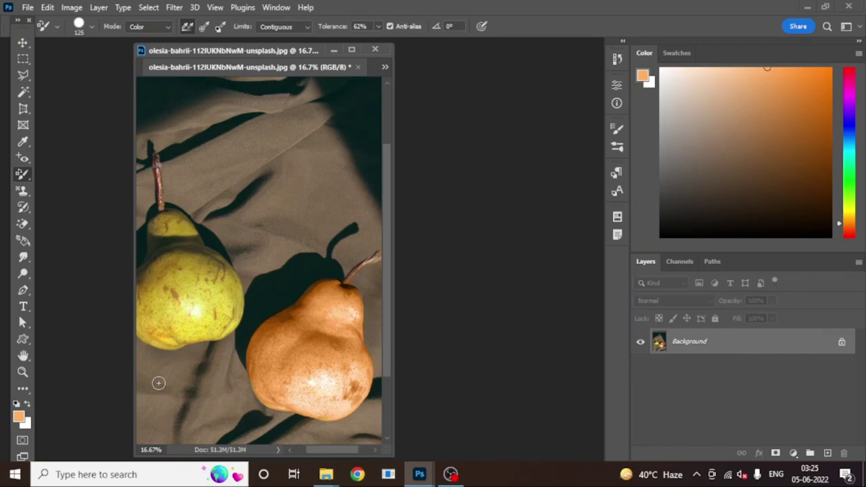
pyautogui.scroll(-2, 159, 383)
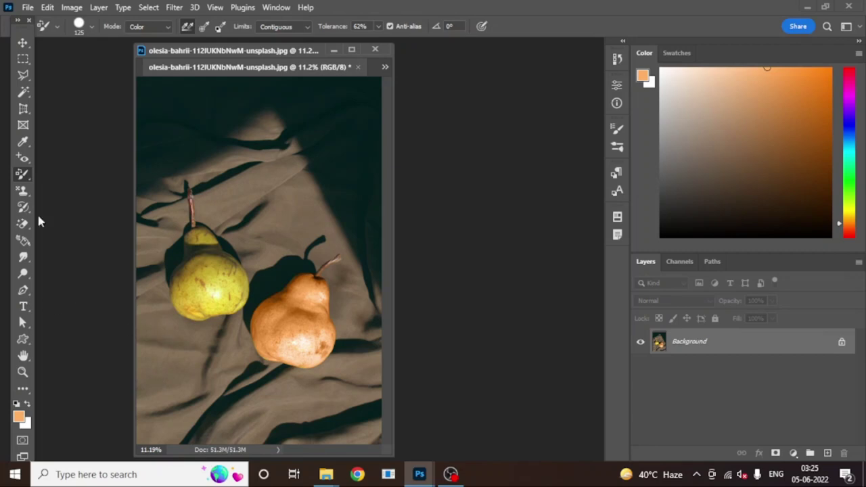
# Switch to the Mixer Brush Tool and float the pear photo in its own window
pyautogui.rightClick(22, 174)
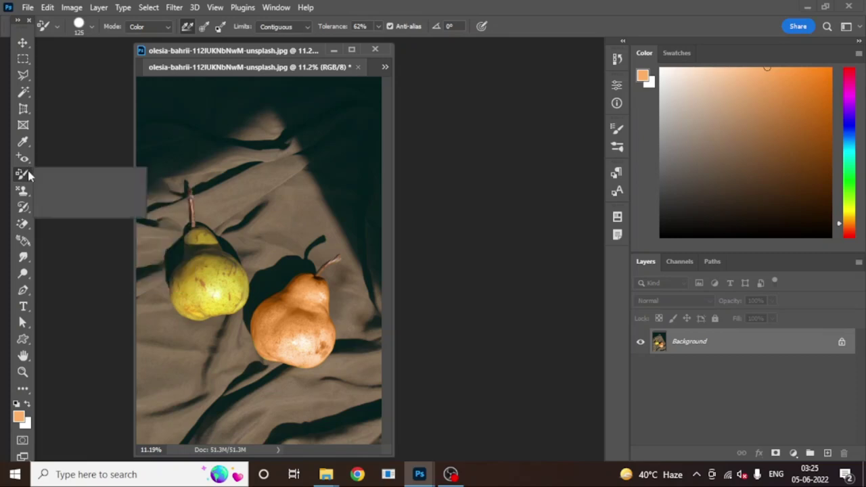
pyautogui.click(75, 212)
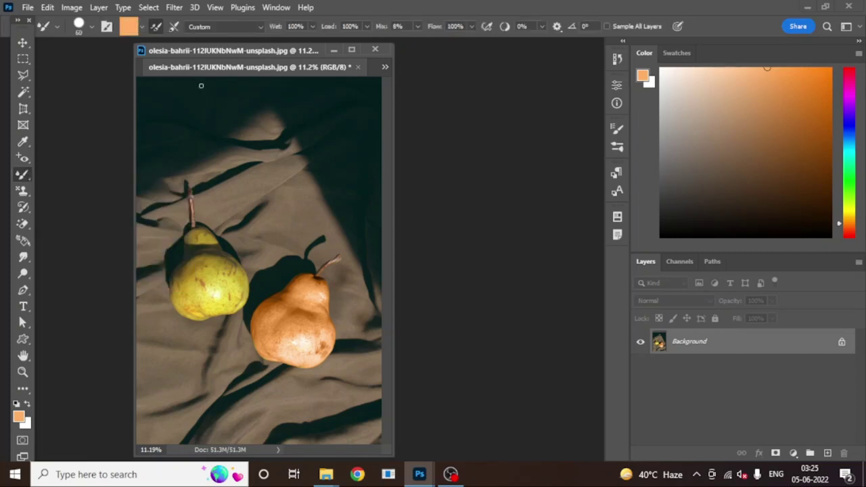
pyautogui.moveTo(213, 97); pyautogui.dragTo(224, 97)
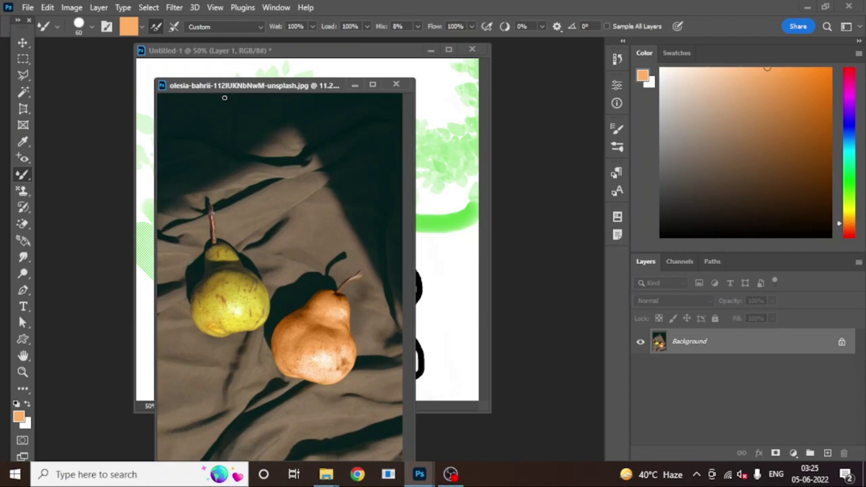
pyautogui.rightClick(26, 174)
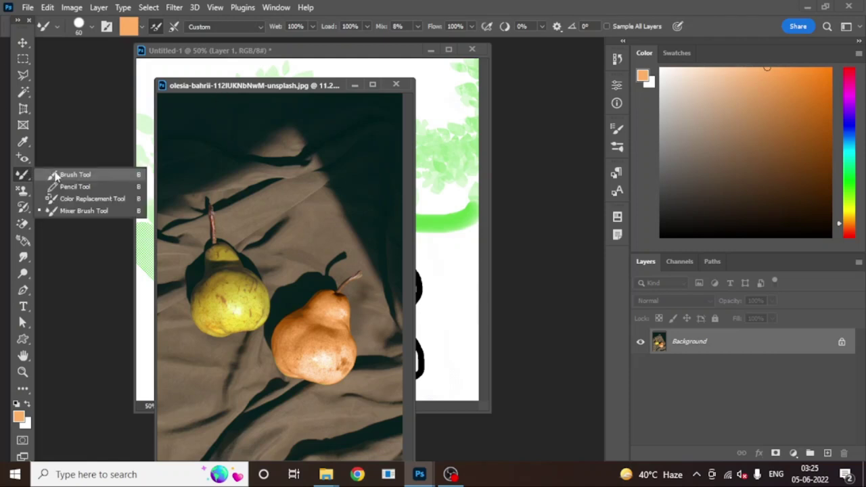
pyautogui.click(82, 211)
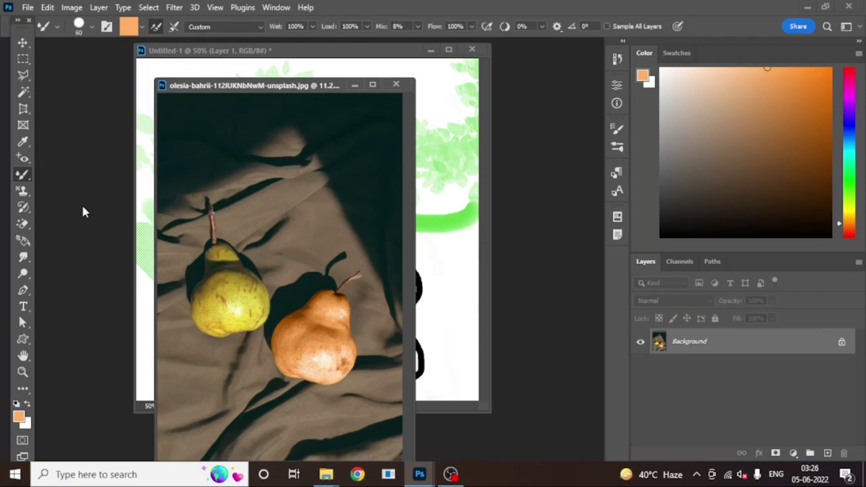
pyautogui.rightClick(26, 175)
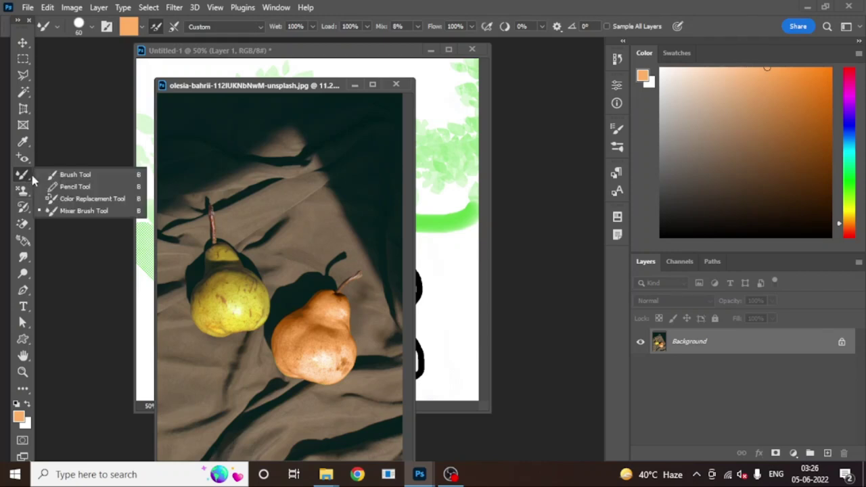
pyautogui.click(80, 212)
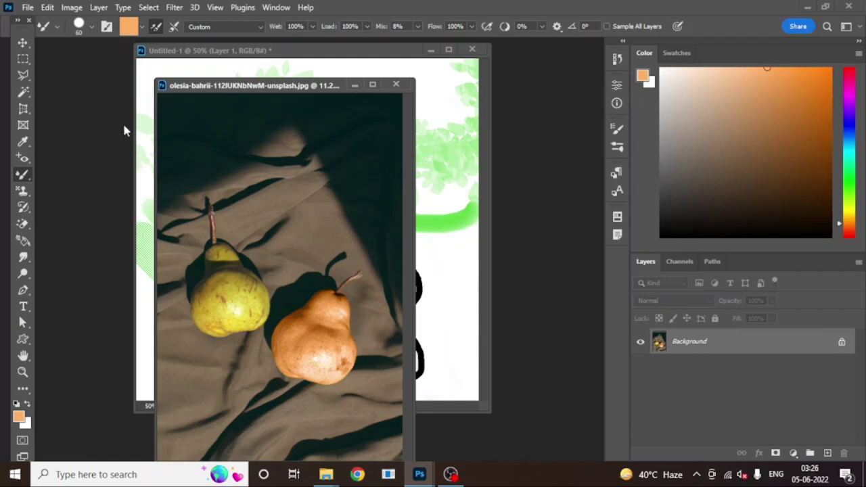
# Load the mixer brush with orange, then clean it and list the mixer brush presets
pyautogui.click(142, 27)
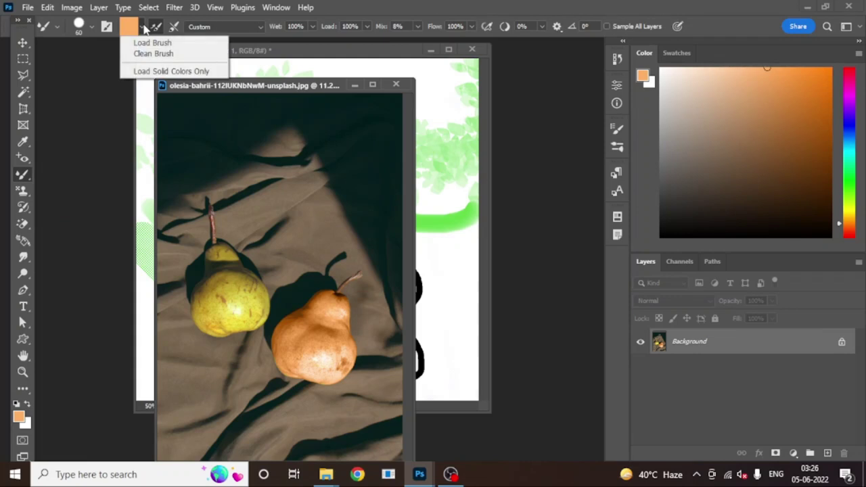
pyautogui.click(148, 44)
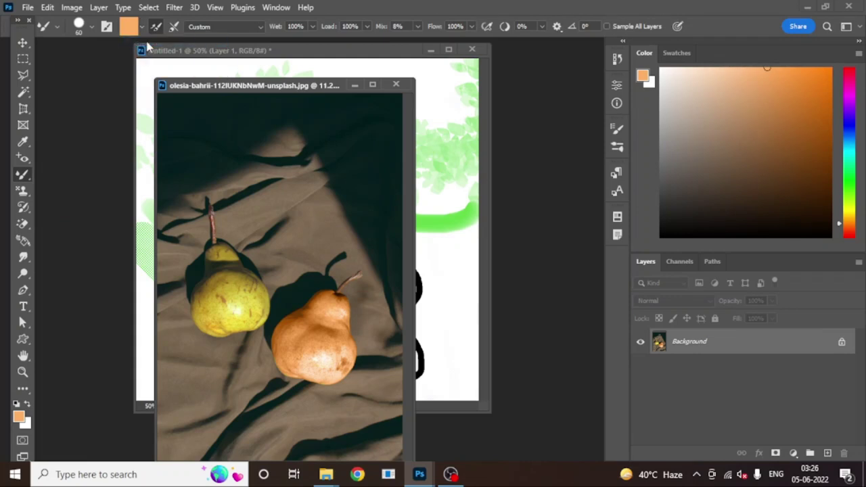
pyautogui.click(141, 30)
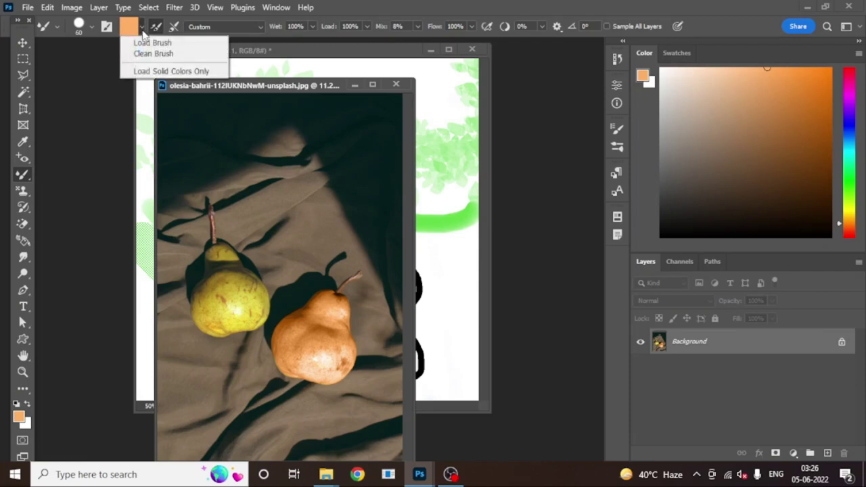
pyautogui.click(142, 30)
pyautogui.click(142, 30)
pyautogui.click(145, 53)
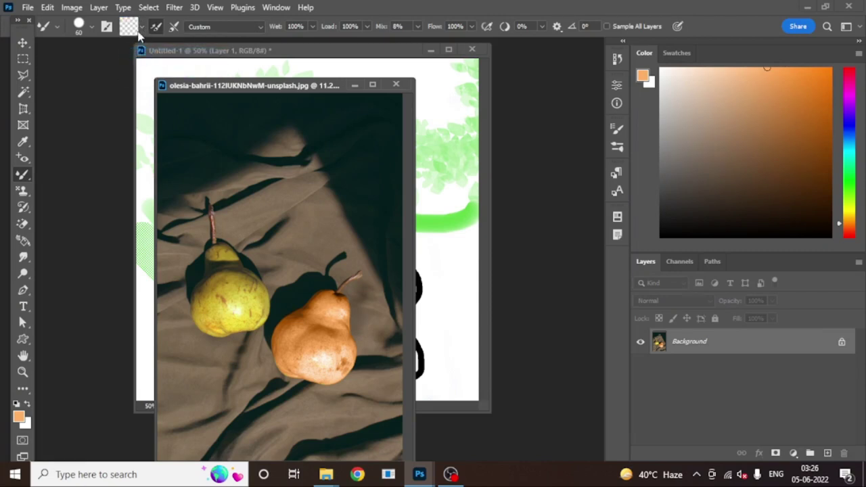
pyautogui.click(237, 27)
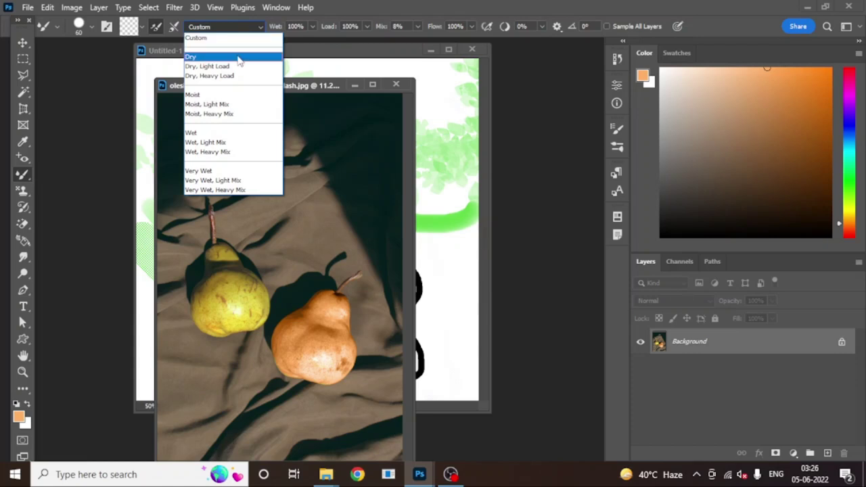
# Apply the Dry preset, enlarge the brush, and paint flat orange over the left pear's body and neck
pyautogui.click(239, 59)
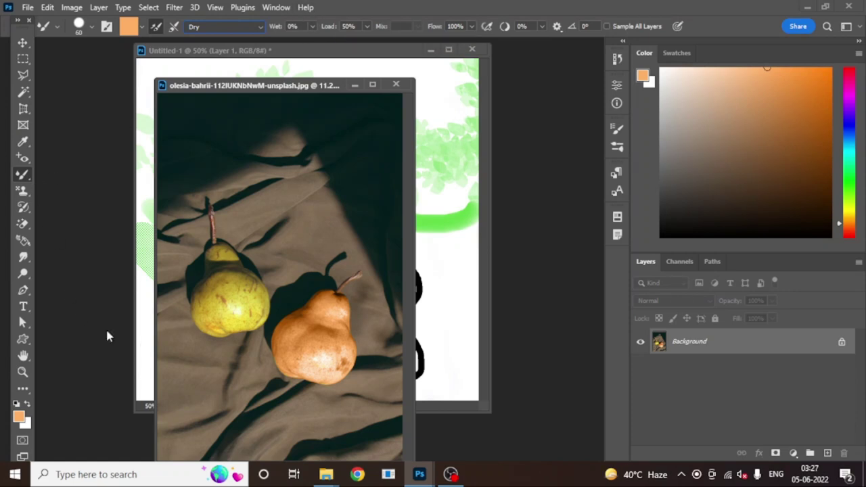
pyautogui.moveTo(229, 302)
pyautogui.mouseDown()
pyautogui.moveTo(225, 313)
pyautogui.moveTo(237, 304)
pyautogui.mouseUp()
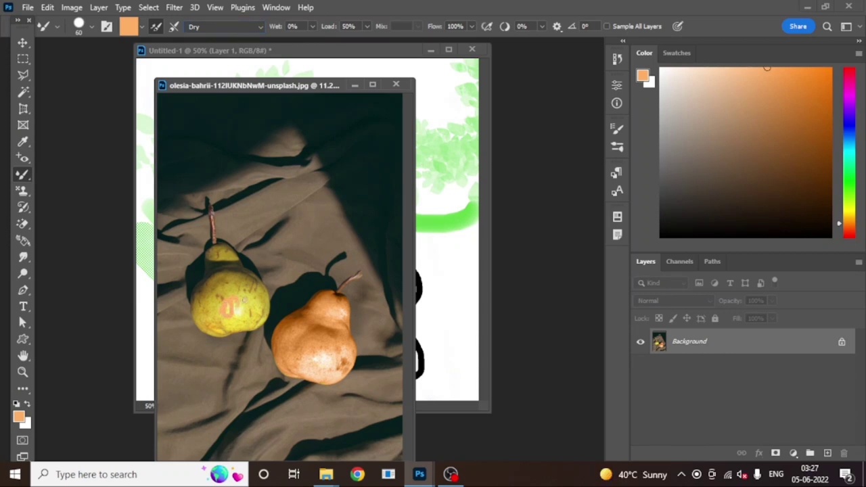
pyautogui.press(']')
pyautogui.press(']')
pyautogui.press(']')
pyautogui.press(']')
pyautogui.press(']')
pyautogui.press(']')
pyautogui.press(']')
pyautogui.press(']')
pyautogui.moveTo(235, 303)
pyautogui.mouseDown()
pyautogui.moveTo(226, 278)
pyautogui.moveTo(221, 297)
pyautogui.moveTo(233, 304)
pyautogui.moveTo(243, 283)
pyautogui.moveTo(247, 306)
pyautogui.mouseUp()
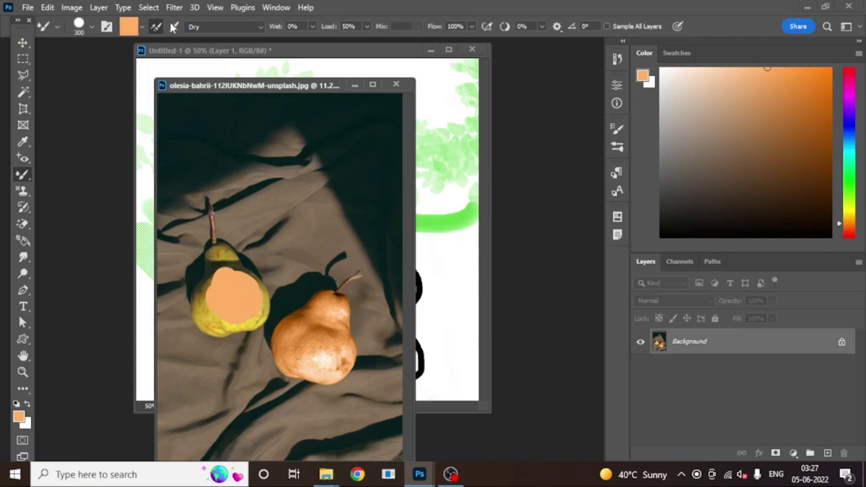
pyautogui.moveTo(240, 272)
pyautogui.mouseDown()
pyautogui.moveTo(221, 256)
pyautogui.moveTo(211, 317)
pyautogui.moveTo(251, 317)
pyautogui.moveTo(256, 294)
pyautogui.moveTo(256, 313)
pyautogui.moveTo(258, 279)
pyautogui.moveTo(218, 249)
pyautogui.moveTo(206, 276)
pyautogui.mouseUp()
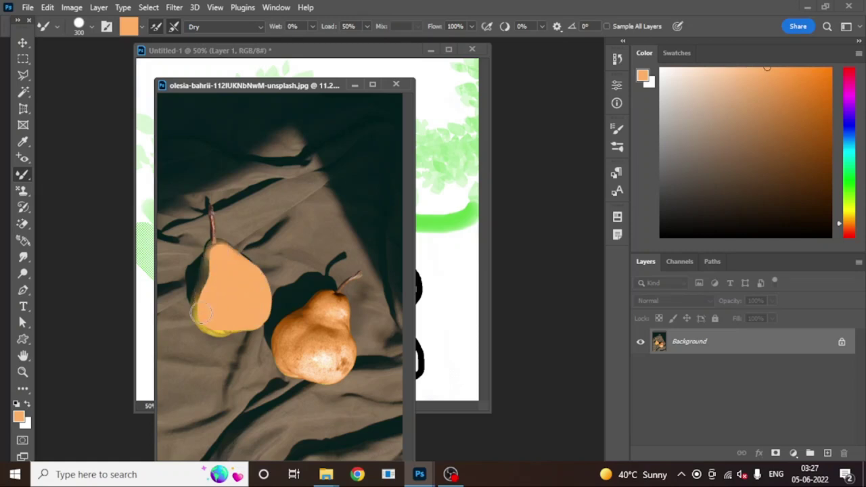
pyautogui.moveTo(273, 280)
pyautogui.mouseDown()
pyautogui.moveTo(281, 266)
pyautogui.moveTo(277, 284)
pyautogui.mouseUp()
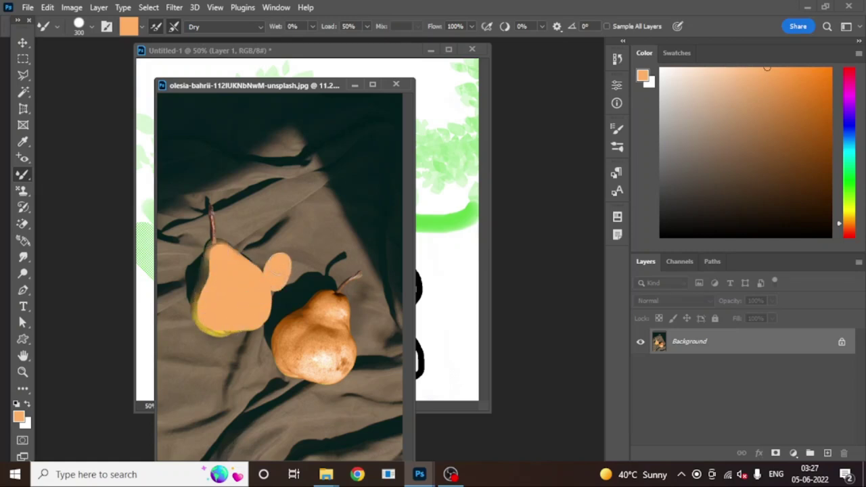
# Set mixer brush Wet to 31% and brush soft blended orange over both pears
pyautogui.click(312, 25)
pyautogui.moveTo(324, 45); pyautogui.dragTo(331, 44)
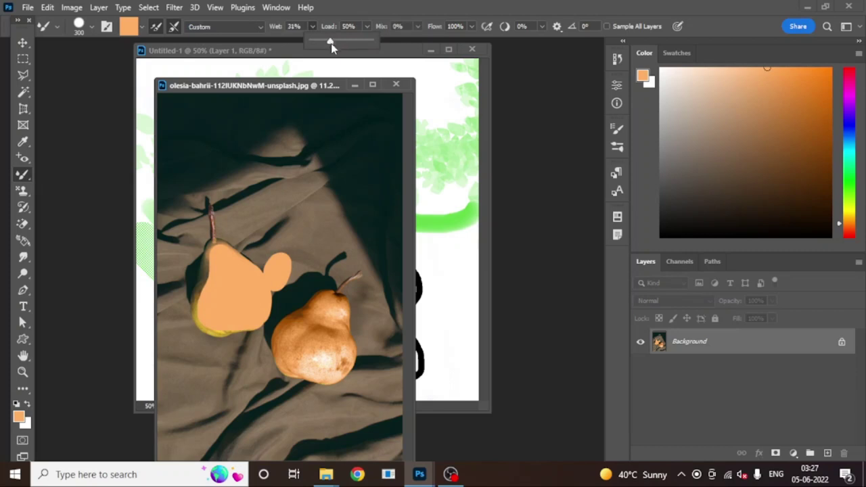
pyautogui.moveTo(284, 249)
pyautogui.mouseDown()
pyautogui.moveTo(269, 264)
pyautogui.moveTo(277, 280)
pyautogui.moveTo(259, 288)
pyautogui.moveTo(263, 264)
pyautogui.moveTo(265, 283)
pyautogui.moveTo(232, 279)
pyautogui.moveTo(241, 264)
pyautogui.moveTo(245, 291)
pyautogui.moveTo(243, 255)
pyautogui.moveTo(224, 243)
pyautogui.moveTo(205, 258)
pyautogui.moveTo(226, 278)
pyautogui.moveTo(211, 268)
pyautogui.moveTo(199, 305)
pyautogui.moveTo(212, 301)
pyautogui.moveTo(193, 313)
pyautogui.moveTo(235, 335)
pyautogui.moveTo(244, 307)
pyautogui.moveTo(251, 328)
pyautogui.moveTo(270, 295)
pyautogui.moveTo(225, 291)
pyautogui.moveTo(333, 335)
pyautogui.moveTo(333, 343)
pyautogui.moveTo(319, 320)
pyautogui.moveTo(311, 342)
pyautogui.moveTo(332, 334)
pyautogui.moveTo(325, 316)
pyautogui.moveTo(333, 306)
pyautogui.moveTo(288, 343)
pyautogui.moveTo(320, 352)
pyautogui.moveTo(332, 367)
pyautogui.moveTo(328, 340)
pyautogui.moveTo(339, 313)
pyautogui.moveTo(330, 303)
pyautogui.moveTo(291, 334)
pyautogui.moveTo(347, 325)
pyautogui.moveTo(354, 360)
pyautogui.moveTo(317, 383)
pyautogui.mouseUp()
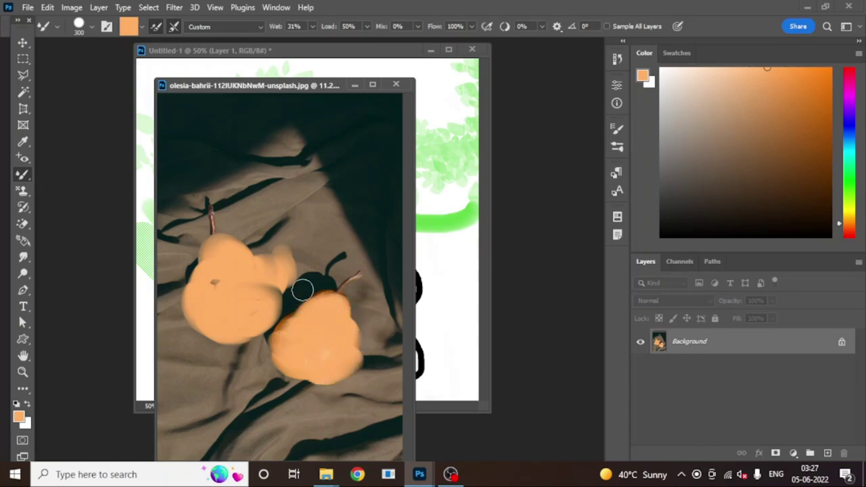